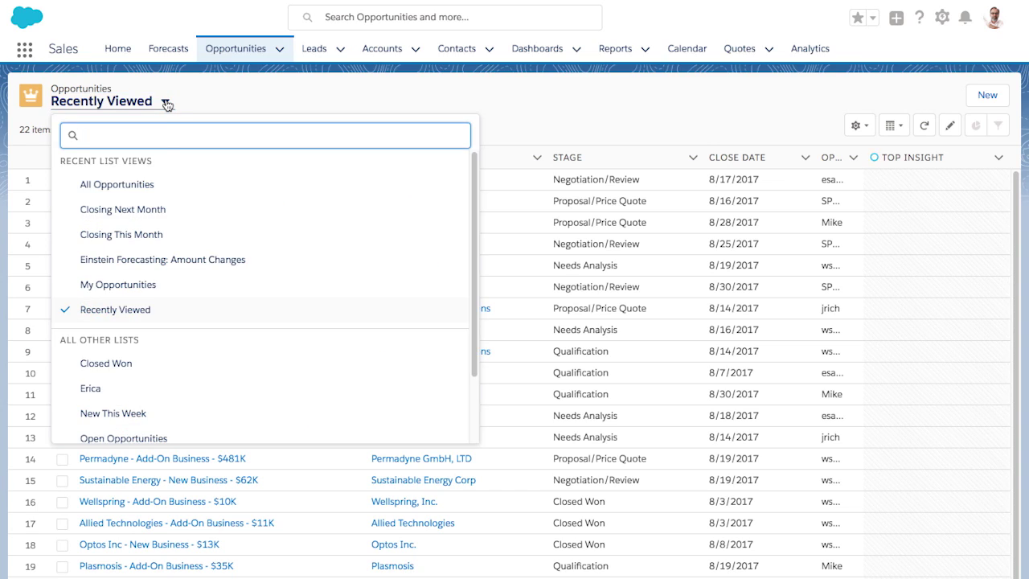
- Switch to the Einstein Forecasting: Amount Changes list and sort it by Opportunity Score, highest first
left_click(163, 261)
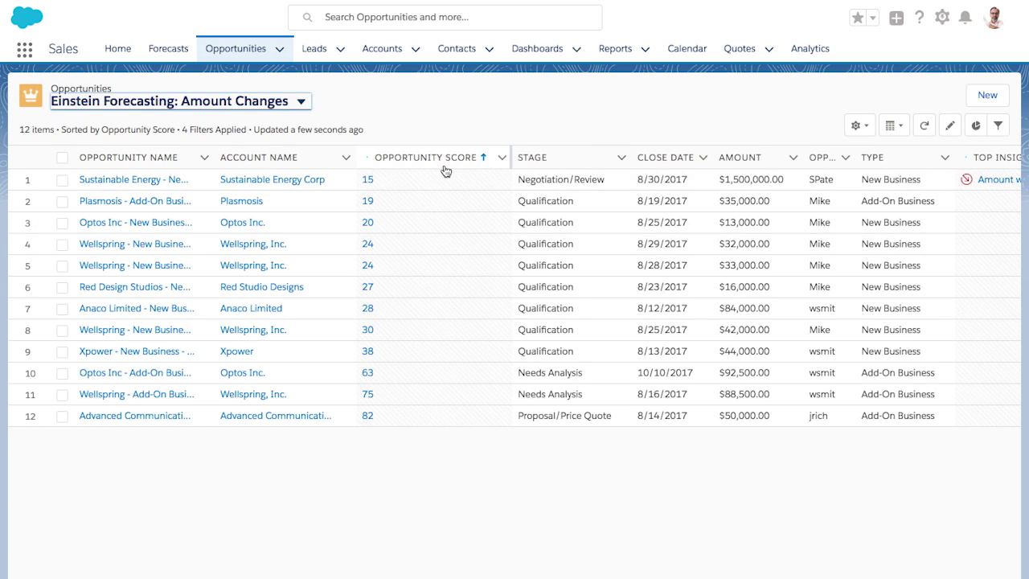
left_click(447, 157)
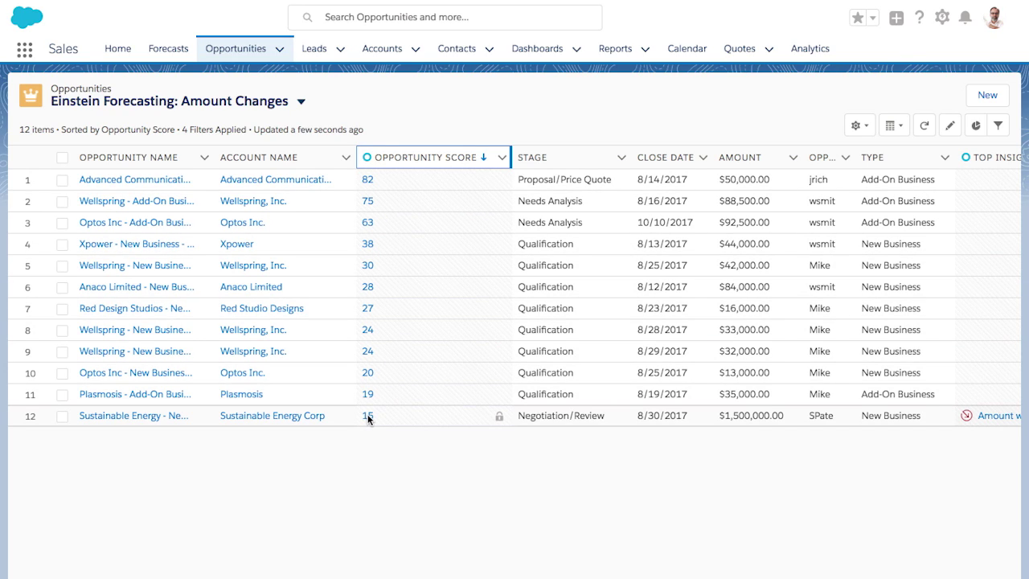
mouse_move(367, 415)
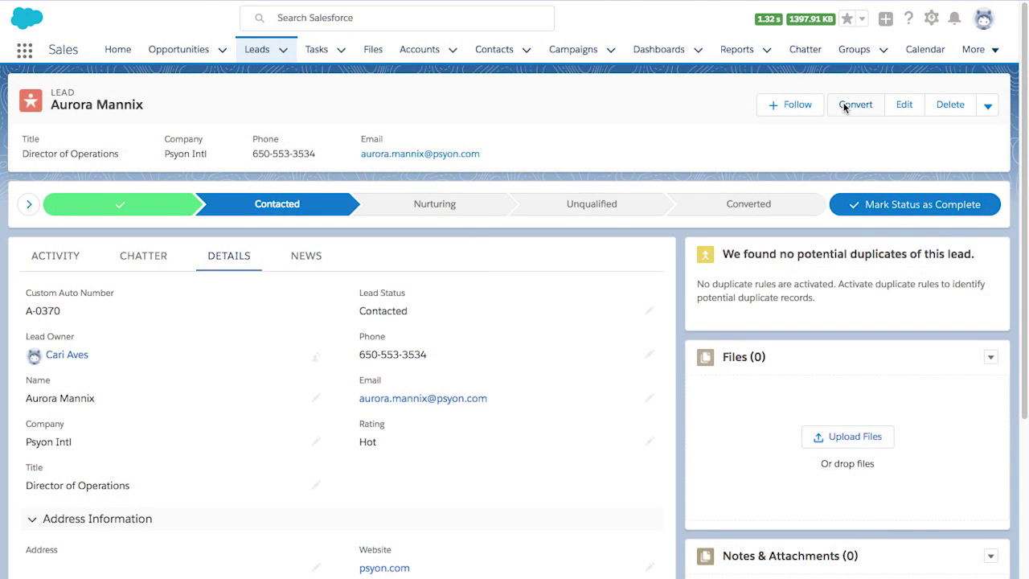
- Convert the lead into existing account Psyon Intl HQ and opportunity Psyon Intl - $75K, expanding Contact
left_click(844, 106)
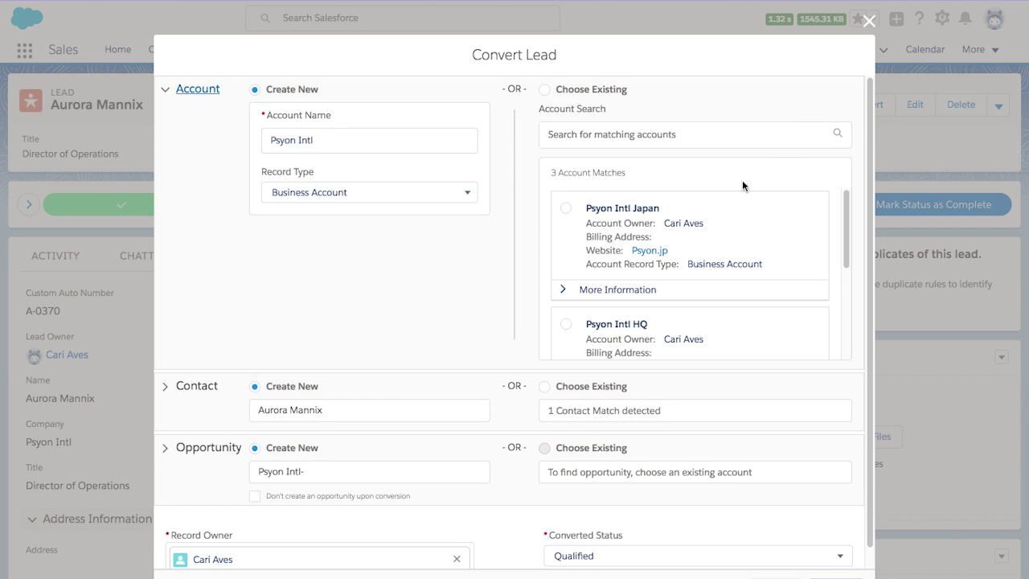
left_click(565, 326)
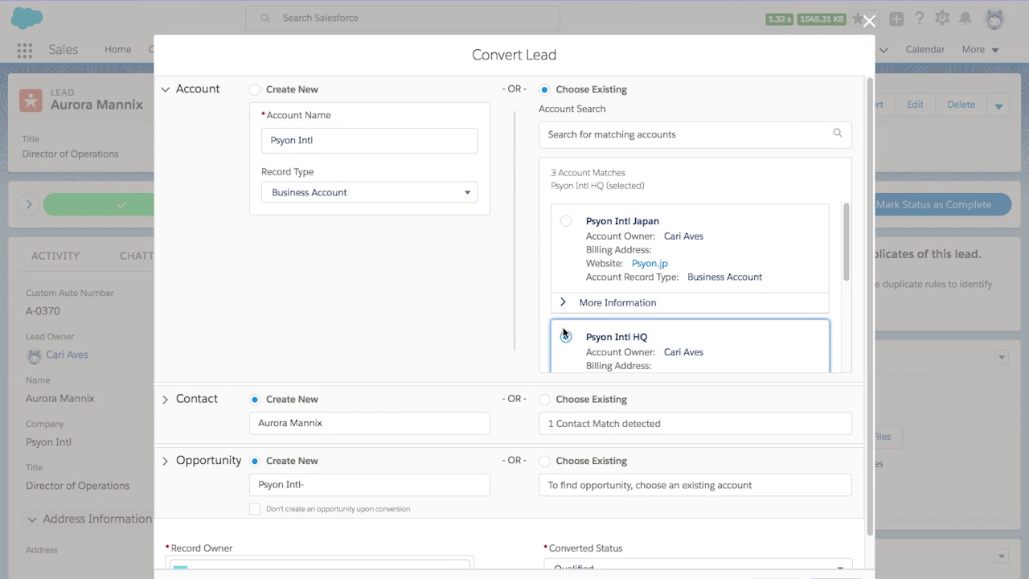
left_click(545, 462)
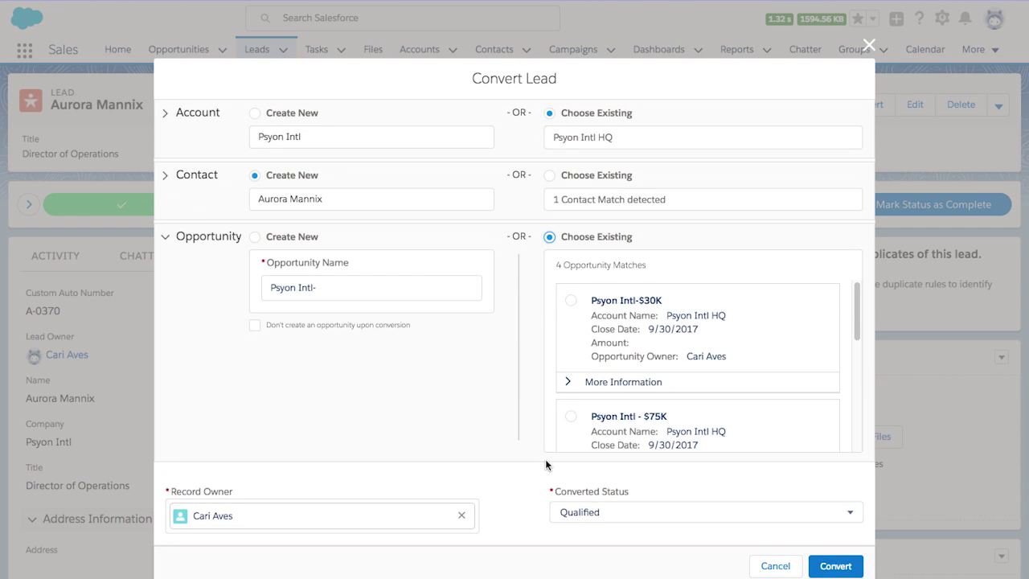
left_click(570, 417)
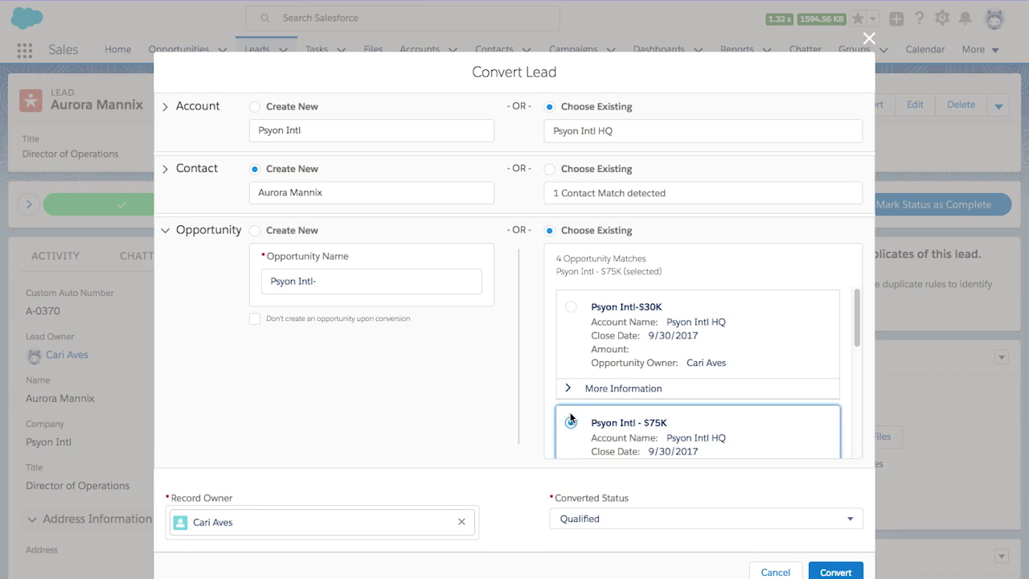
left_click(171, 172)
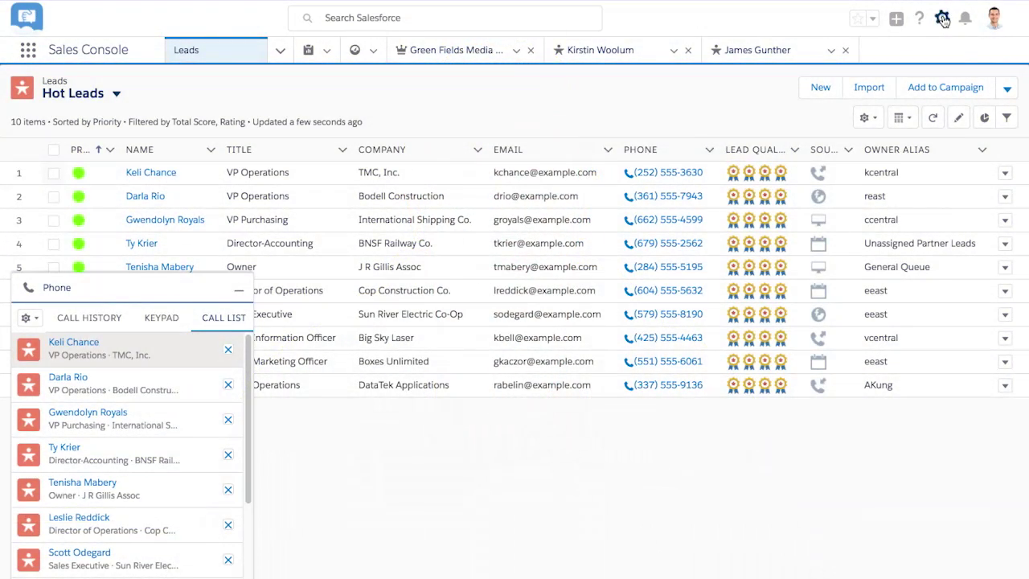
- Go to Setup, search Quick Find for 'dialer', and open Dialer > Local Presence
left_click(943, 20)
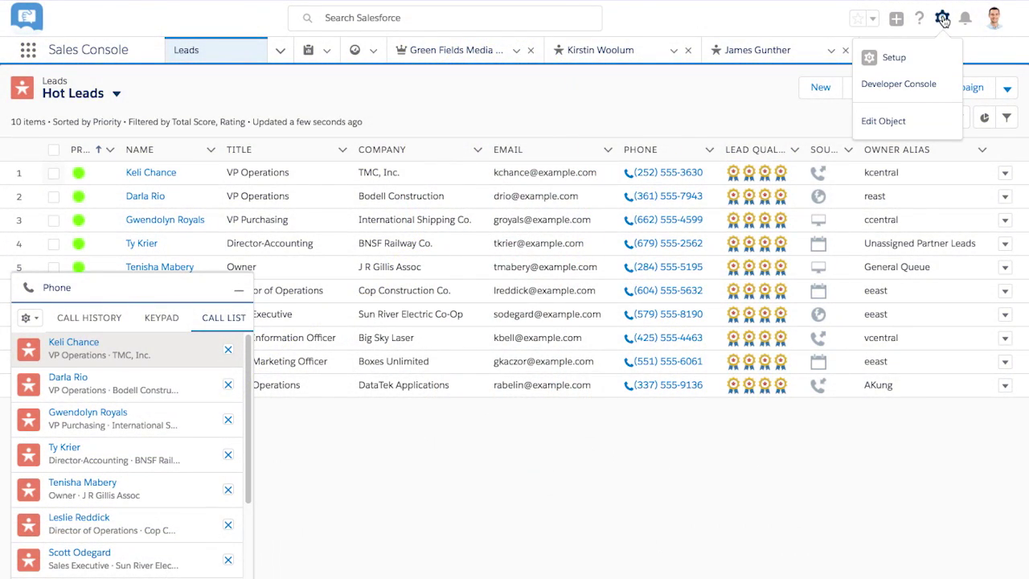
left_click(923, 56)
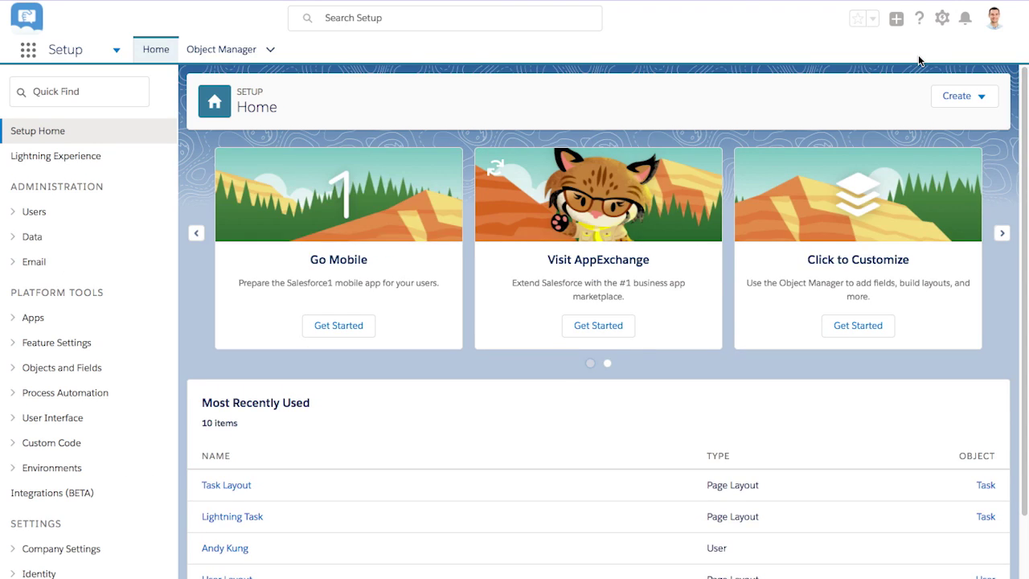
left_click(126, 98)
type("d")
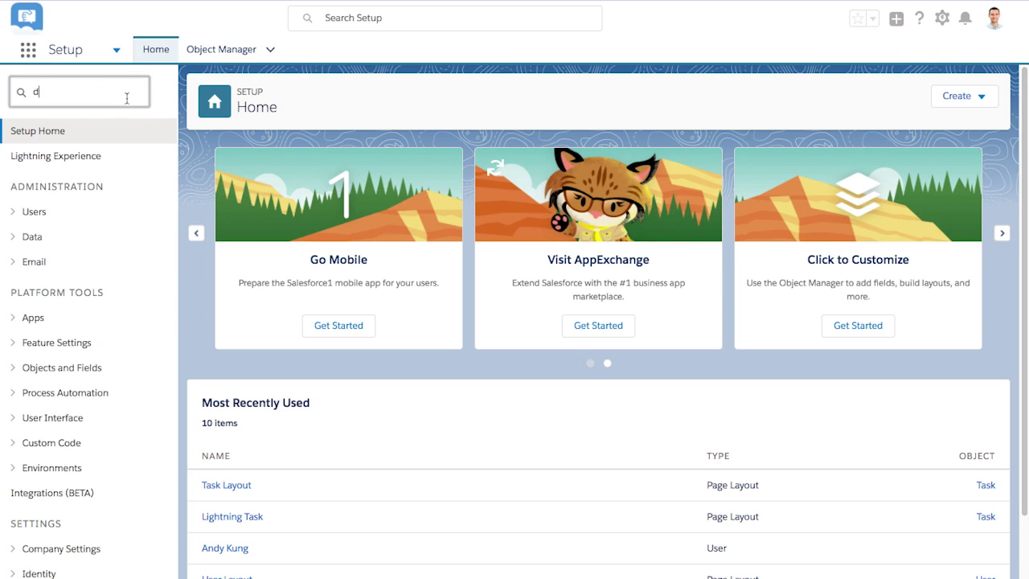
type("ialer")
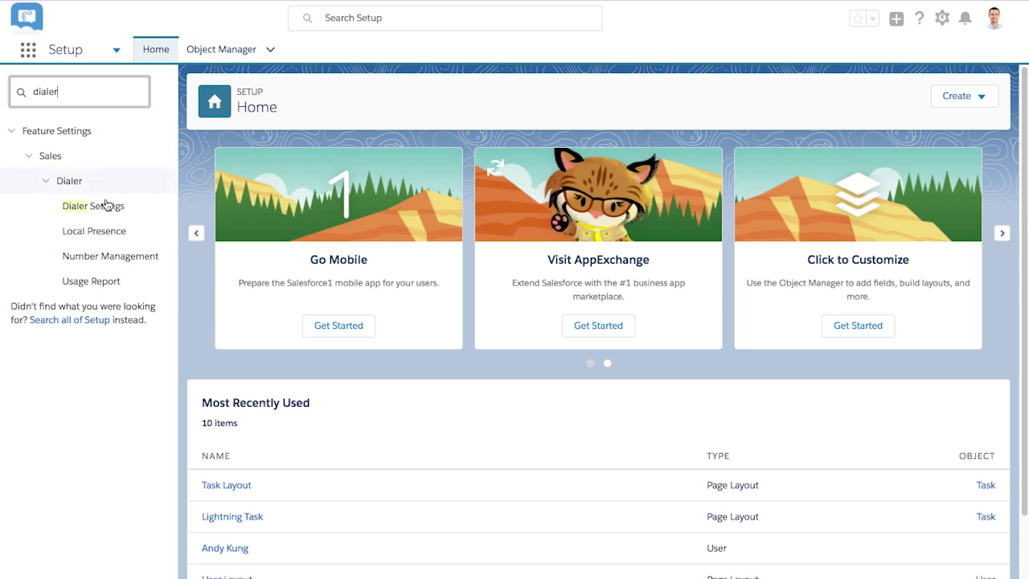
left_click(98, 234)
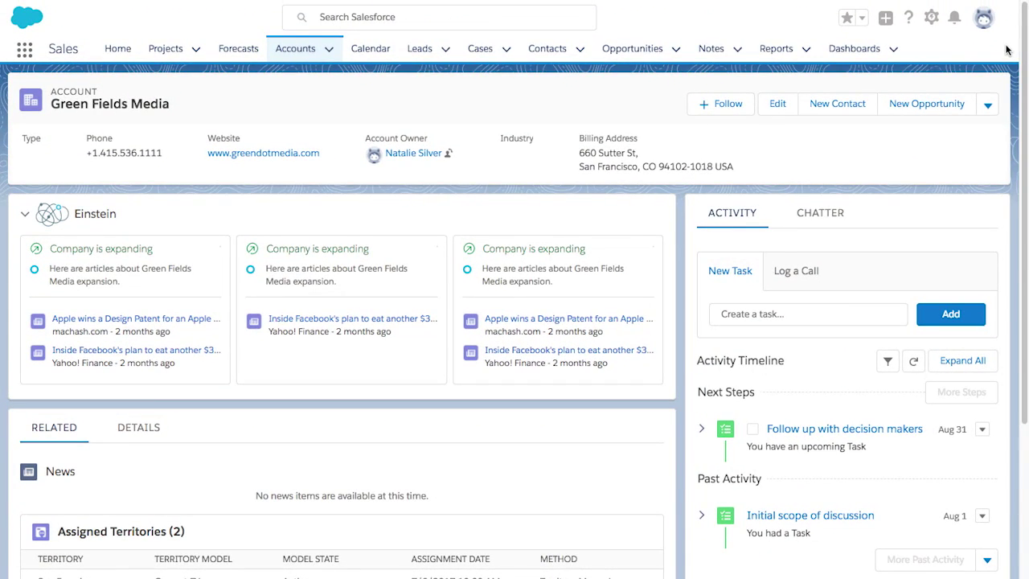
- From the account page go to Setup and filter Quick Find with 'territories'
left_click(931, 17)
left_click(893, 56)
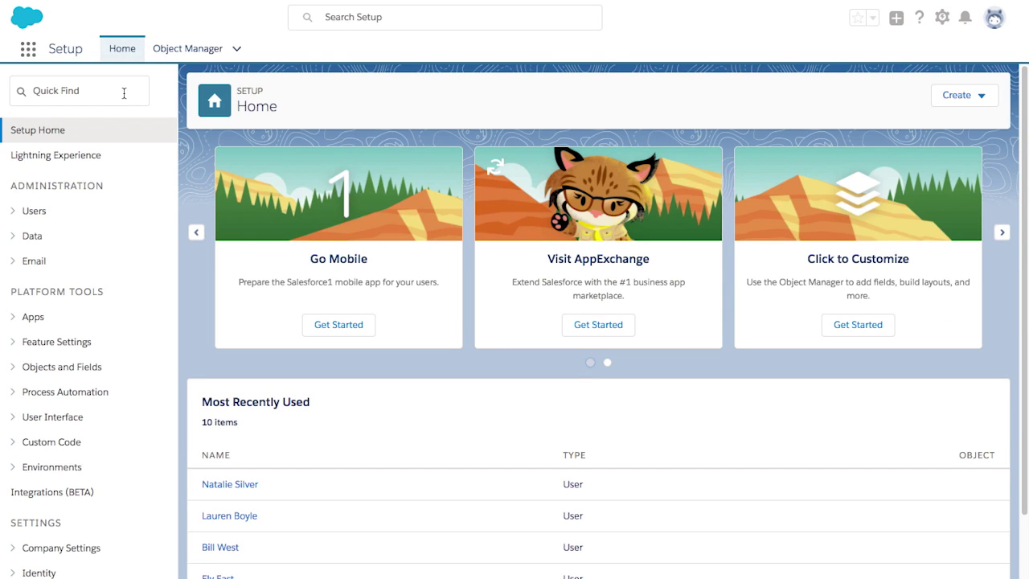
left_click(123, 93)
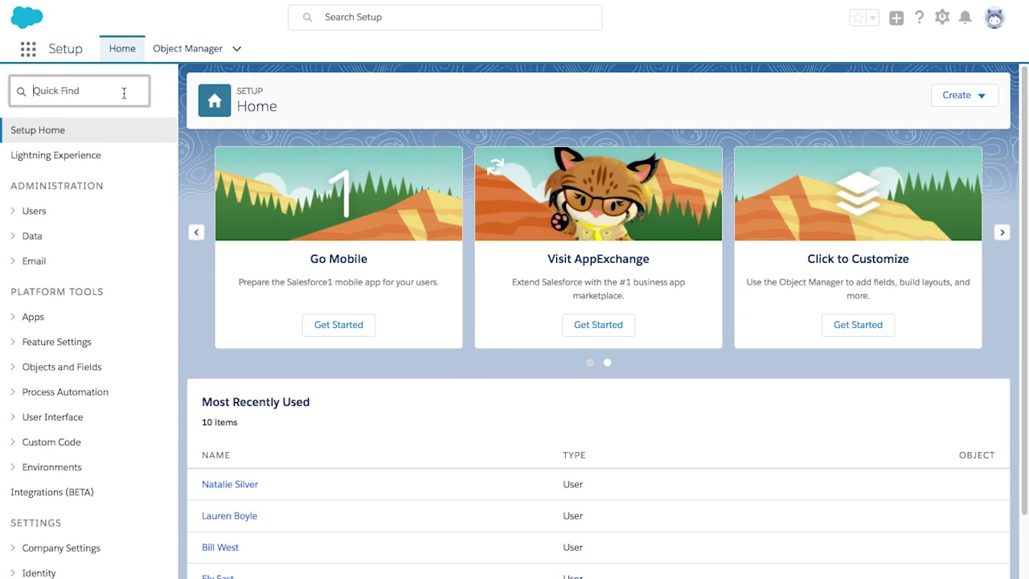
type("territories")
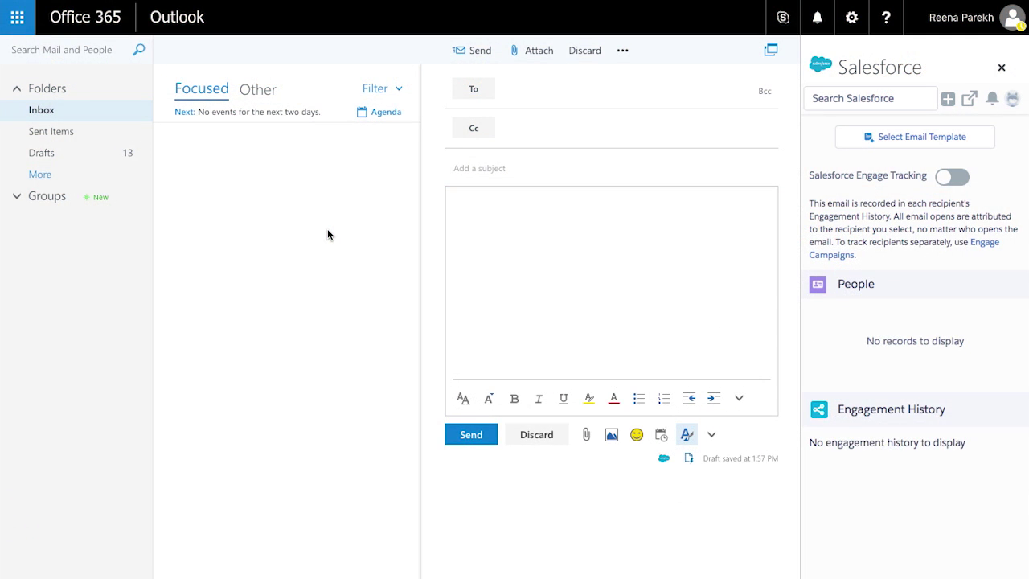
- Address the new email to the suggested lead contact
left_click(523, 99)
type("ron")
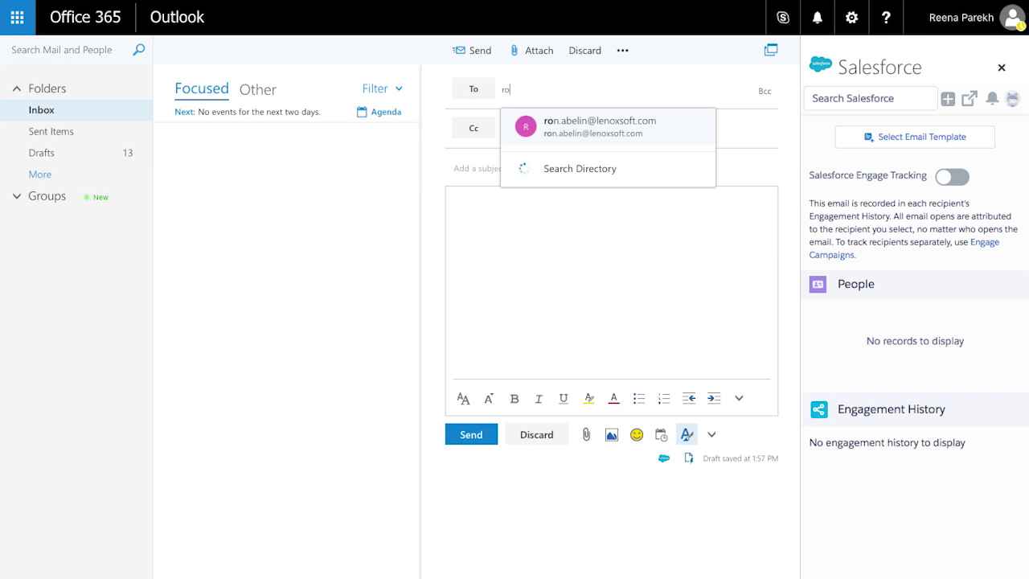
left_click(653, 131)
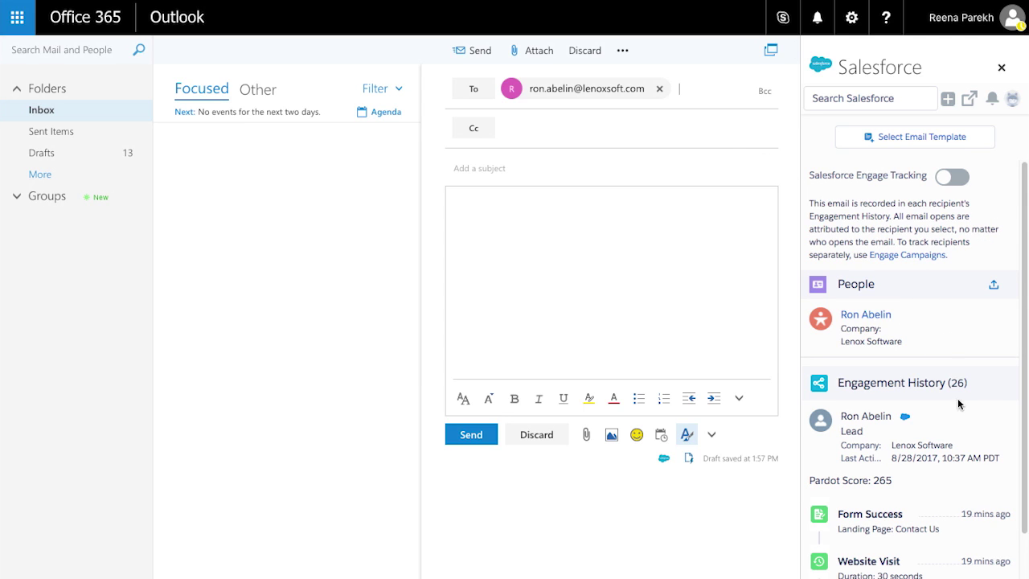
scroll(923, 419, "down", 3)
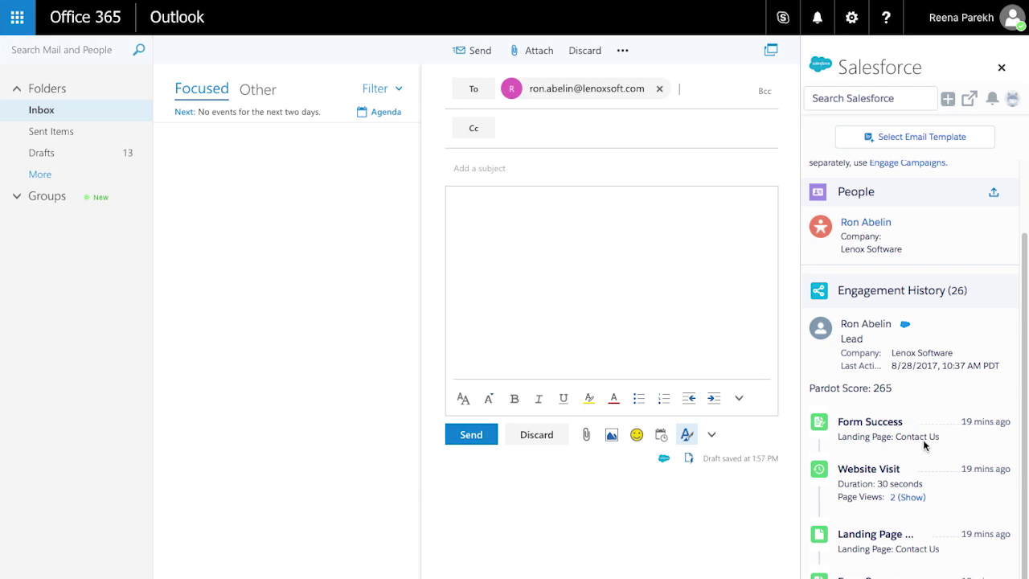
scroll(933, 546, "up", 3)
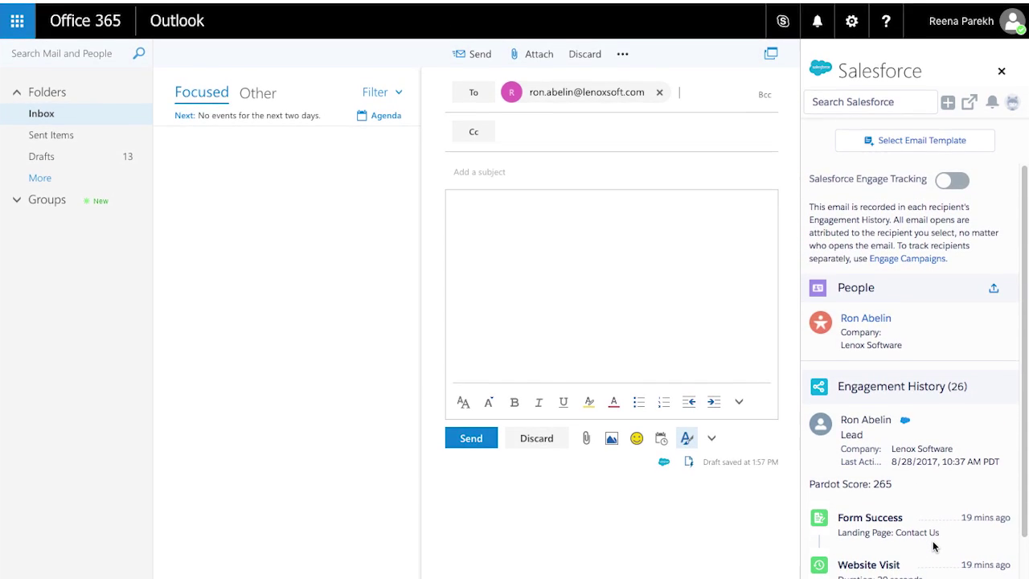
- Add the subject 'quick call?', paste the introduction body, and turn on Engage Tracking
type("q")
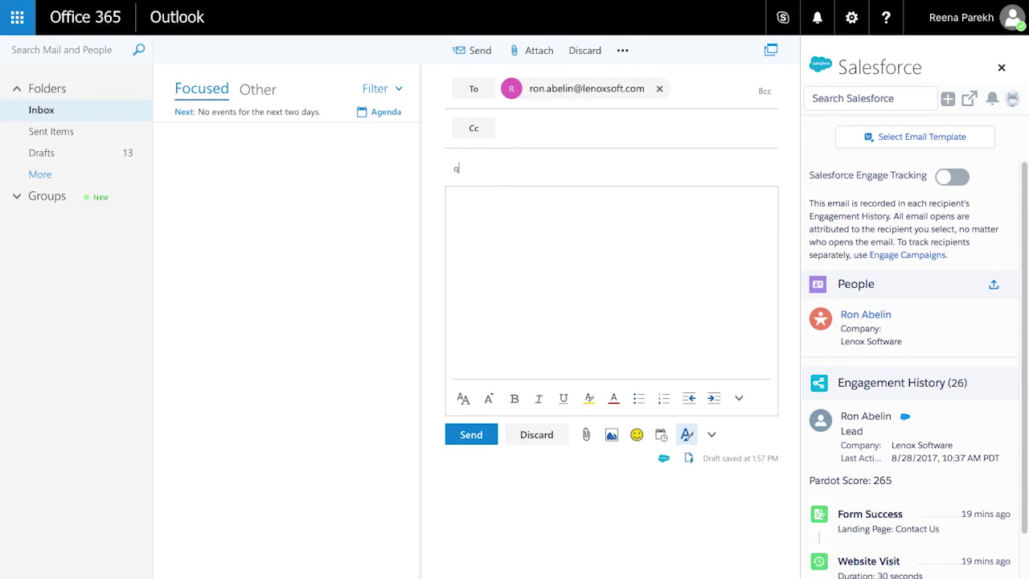
left_click(555, 212)
type("Hi Ron,  I will be your new Account Executive at Socks Unlimited! I'm looking forward to working together as a team and understand your business needs.   I would love to schedule a call to introduce myself and learn a little more about you and your team. Please let me know a few times that work for you and I will send a calendar invite your way.   I am looking forward to our partnership.")
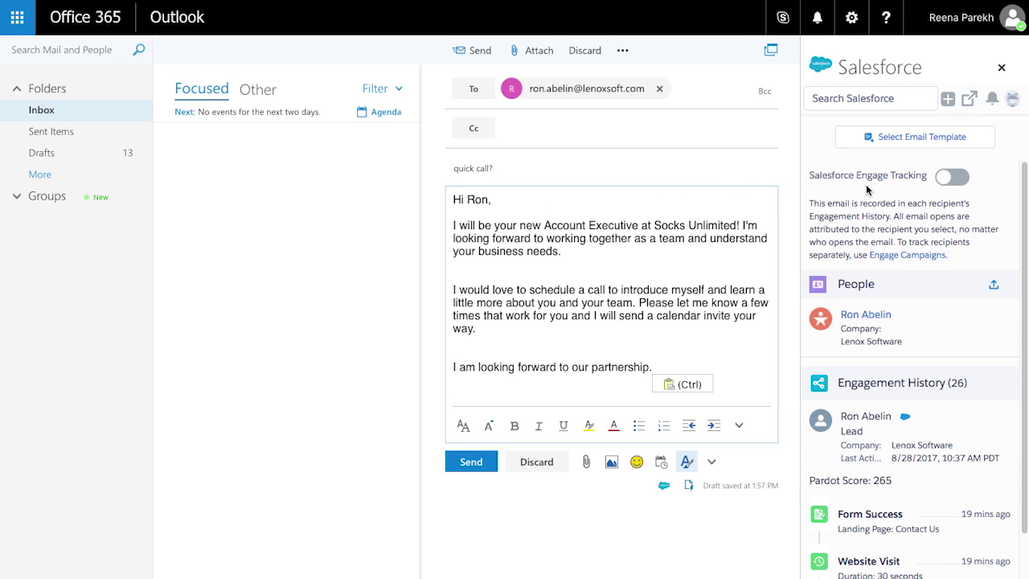
left_click(953, 178)
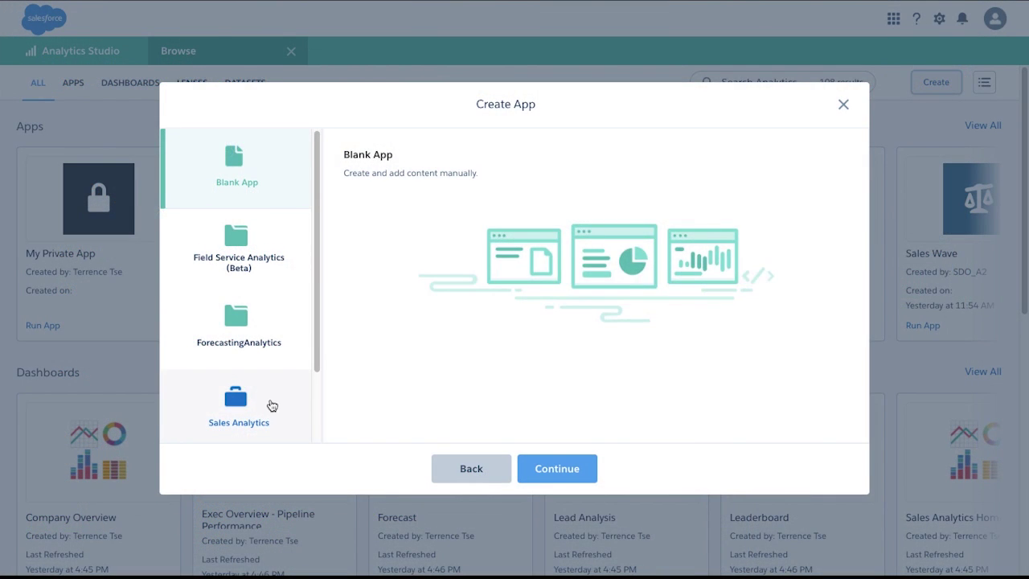
- Set up the Sales Analytics template reusing Sales Analytics Basic answers and the Basic configuration
left_click(271, 407)
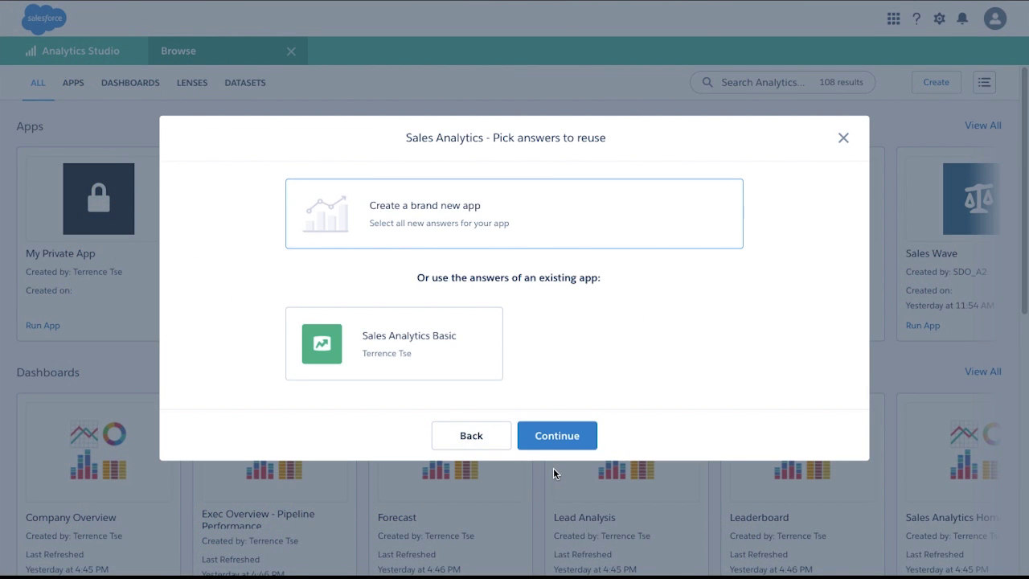
left_click(482, 368)
left_click(543, 435)
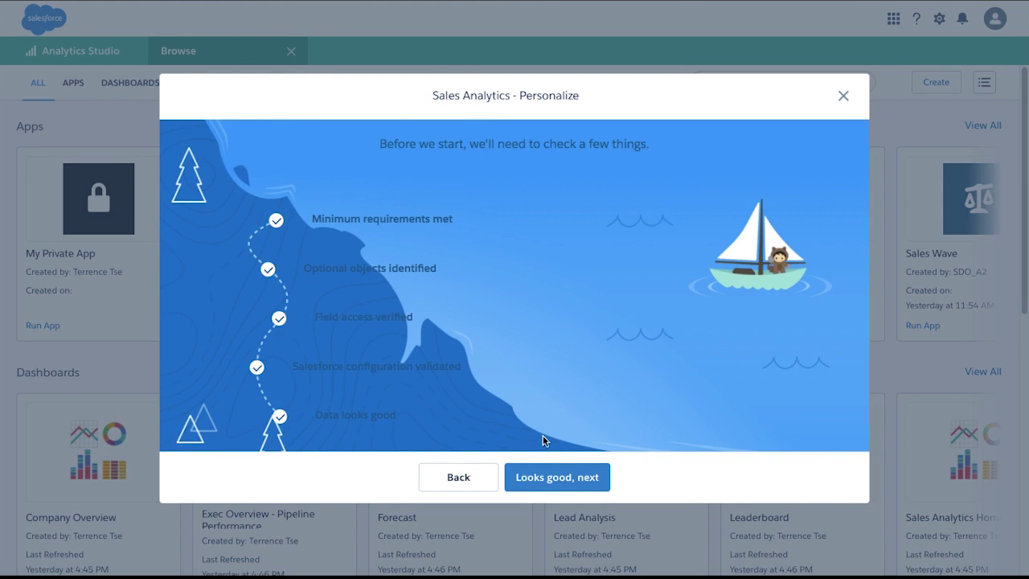
left_click(546, 489)
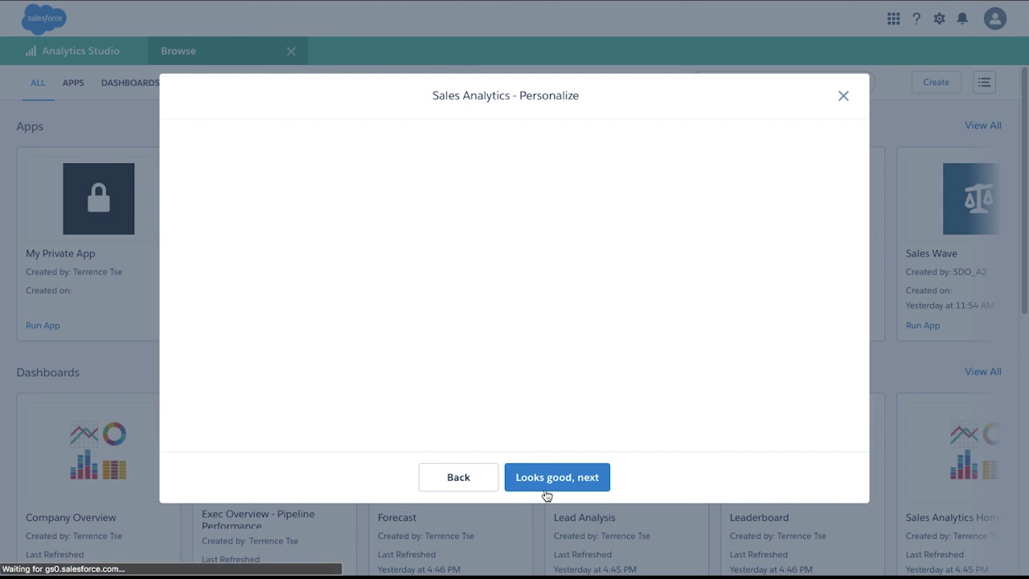
left_click(467, 344)
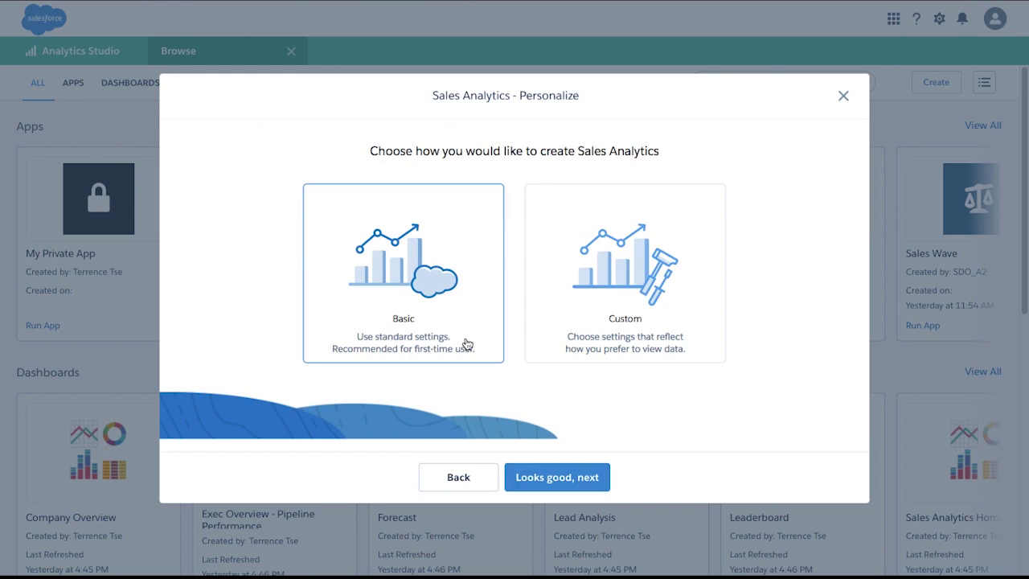
left_click(533, 478)
- Name the app Sales Analytics, create it, and open the Team Whitespace dashboard
type("Sales Analytics")
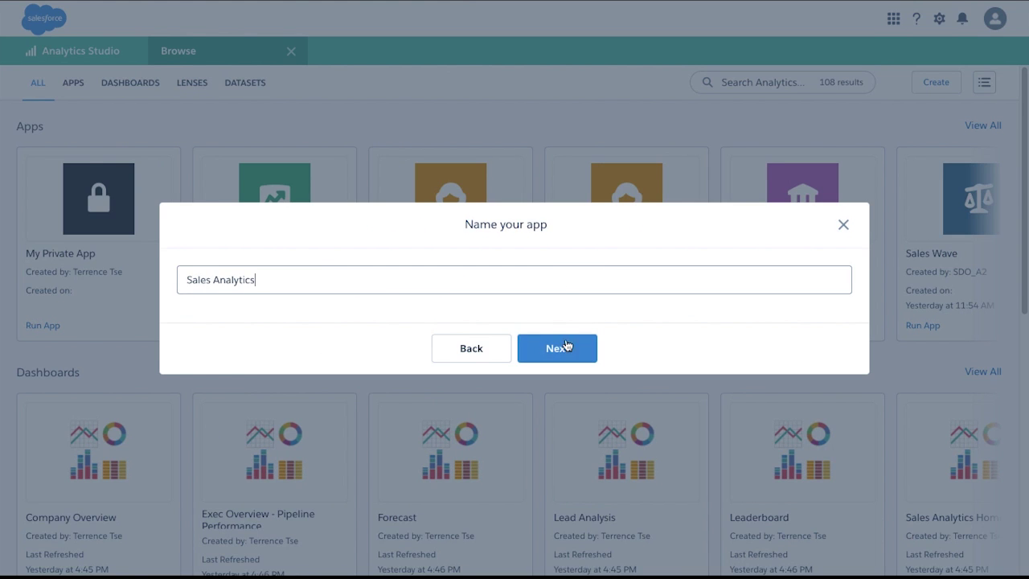
left_click(566, 340)
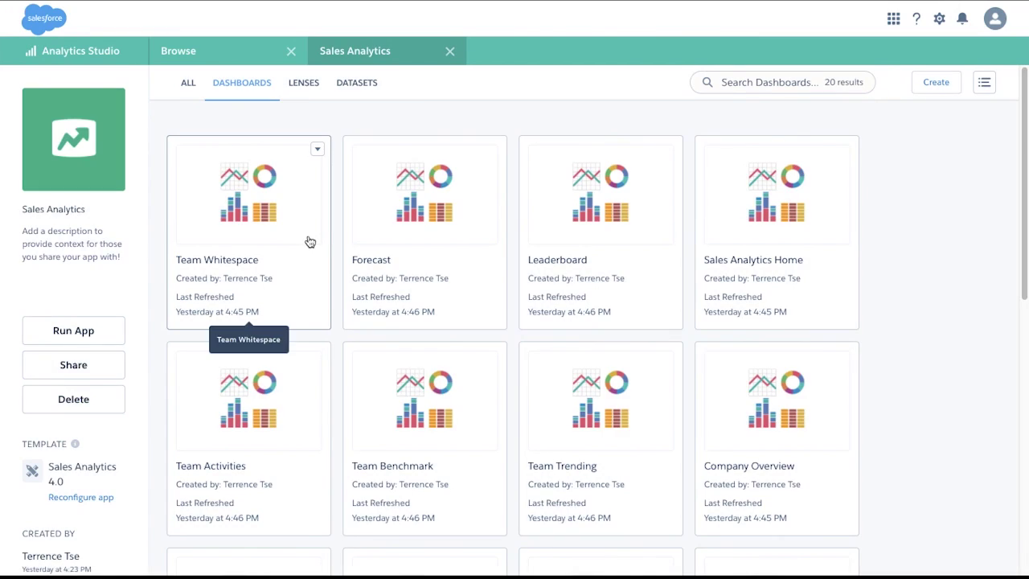
left_click(308, 238)
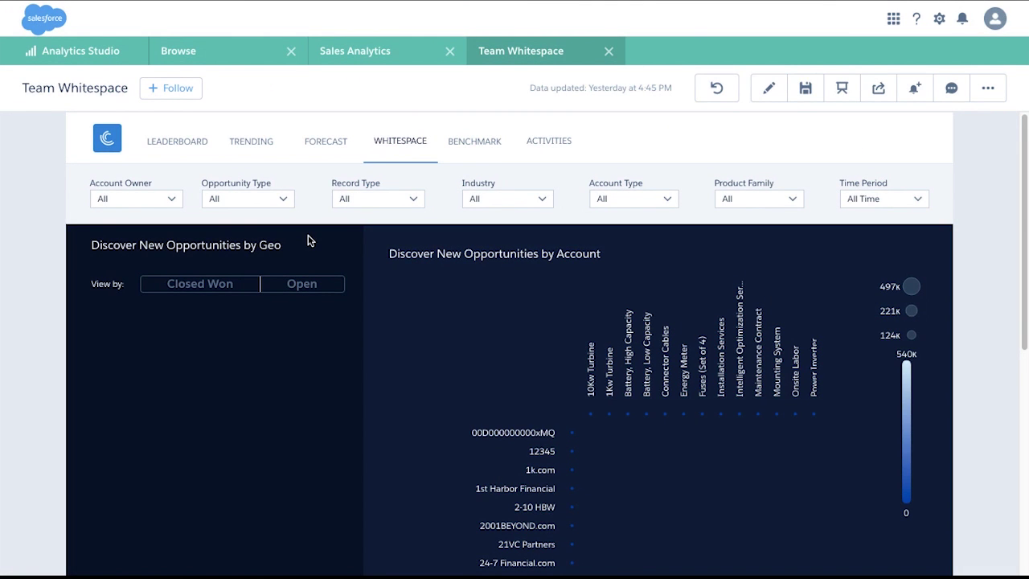
- Edit Team Whitespace, add a step counting rows by Account.BillingCountry, and open Chart Properties
left_click(769, 87)
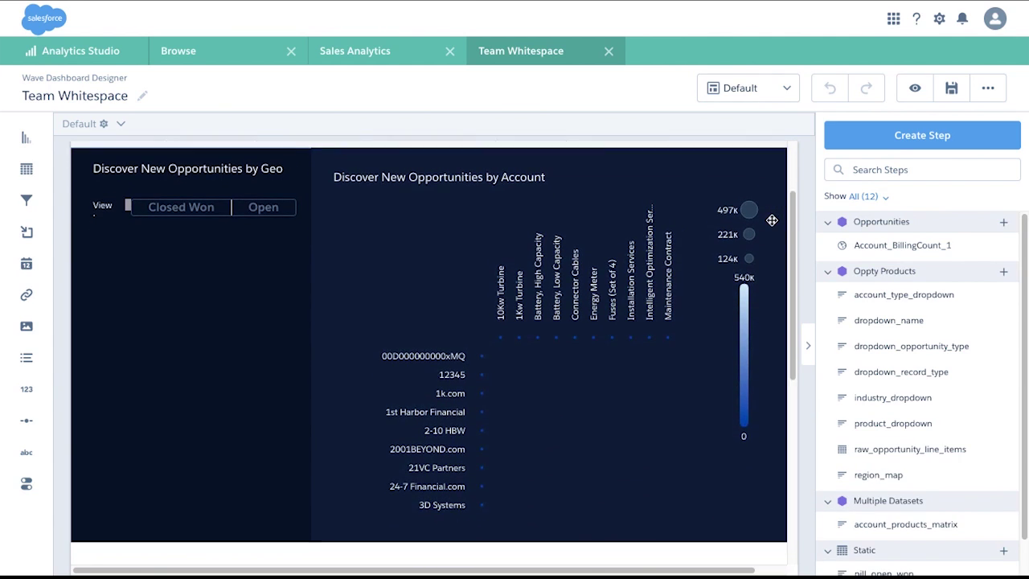
left_click(904, 137)
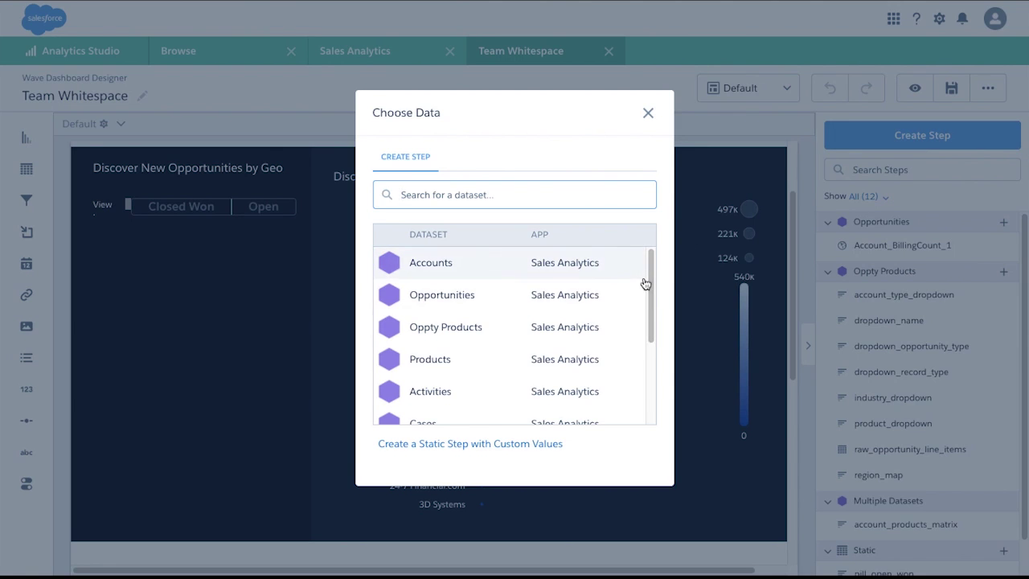
left_click(608, 292)
left_click(172, 219)
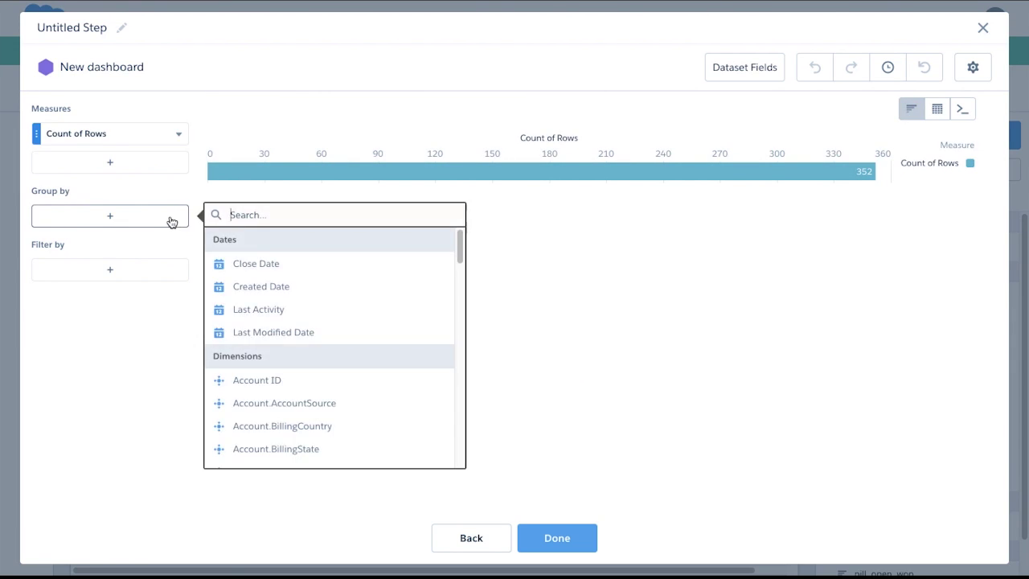
left_click(294, 424)
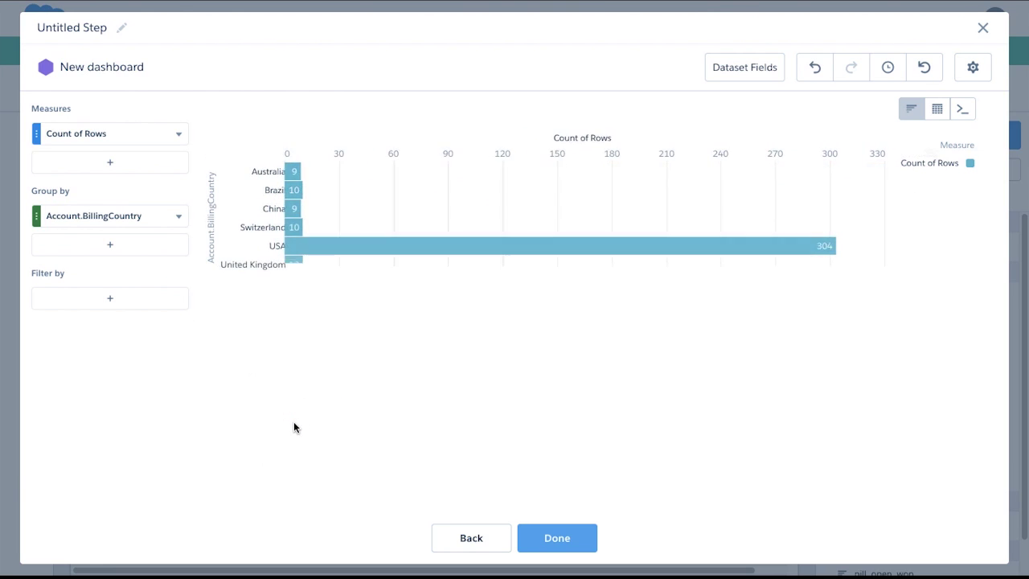
left_click(973, 66)
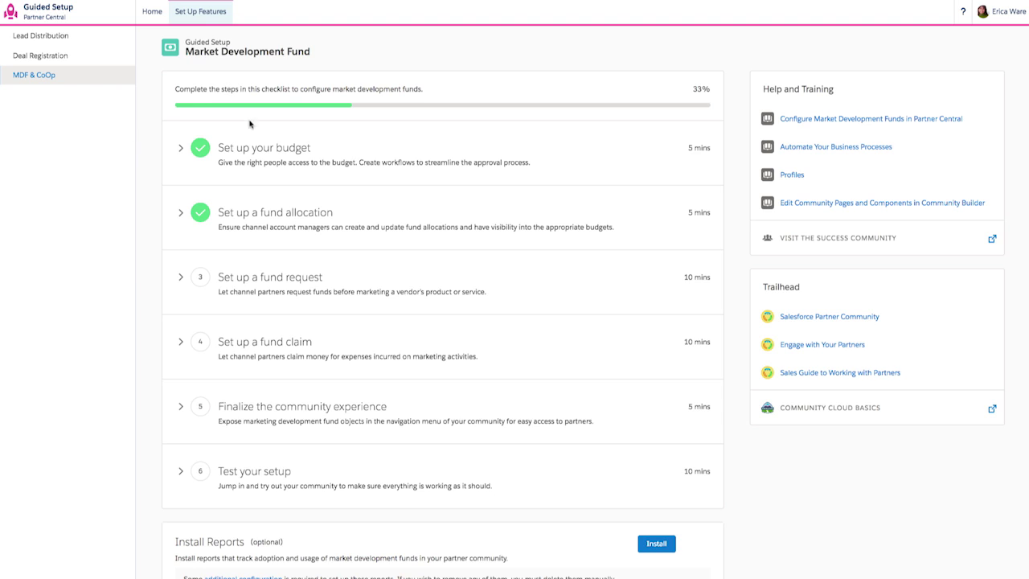
- Expand the fund allocation and fund request steps in the Guided Setup checklist
left_click(182, 215)
left_click(181, 215)
left_click(180, 278)
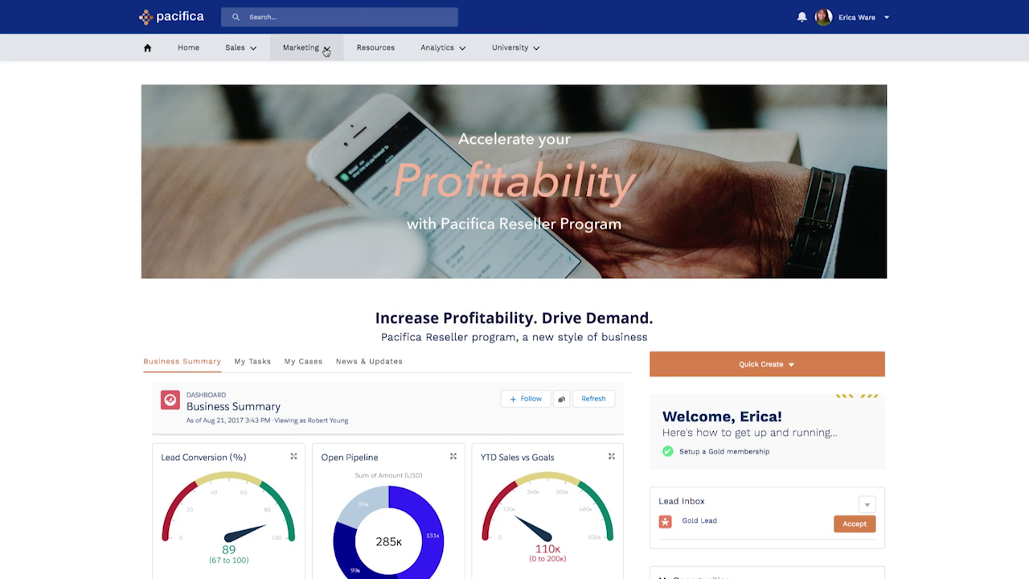
- Go to Marketing > MDF & Co-Op in the community and view My Fund Requests
left_click(327, 48)
left_click(327, 76)
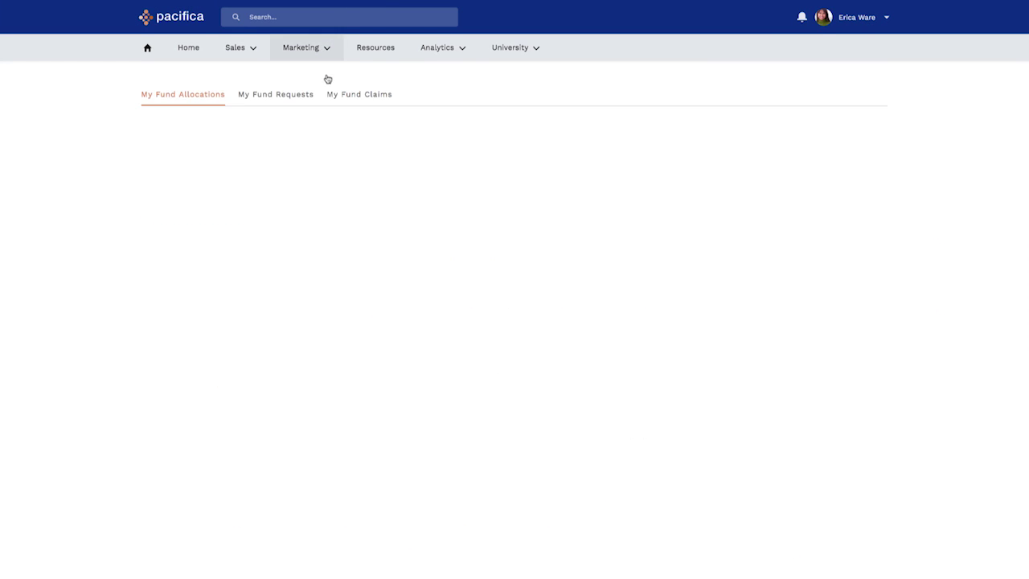
left_click(289, 94)
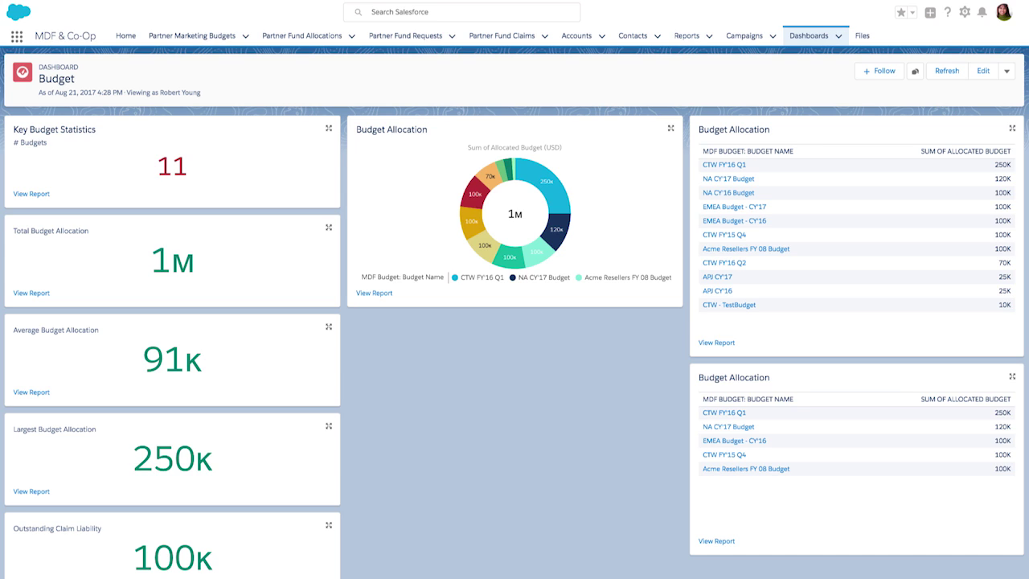
- Enlarge the Budget Allocation donut chart to see the 1M broken down by budget name
left_click(669, 130)
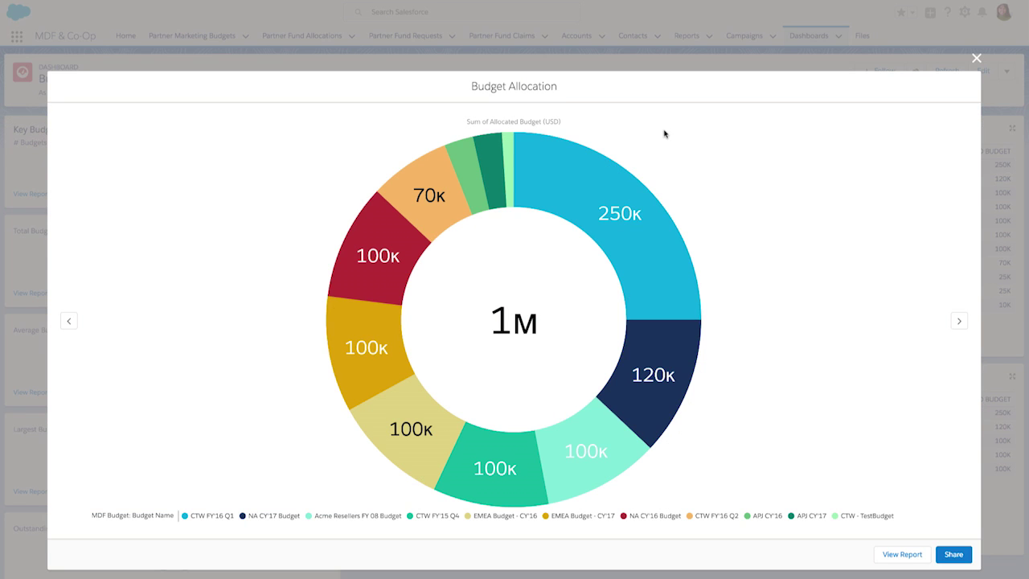